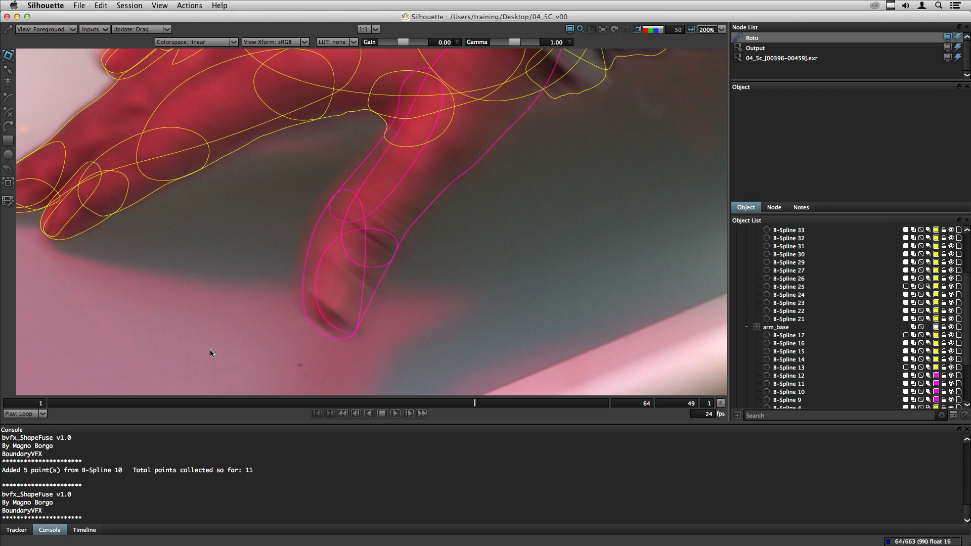
- Maximize the viewer and collect two points from B-Spline 10 and one from the adjoining thumb spline along the thumb's inner edge
key(Tab)
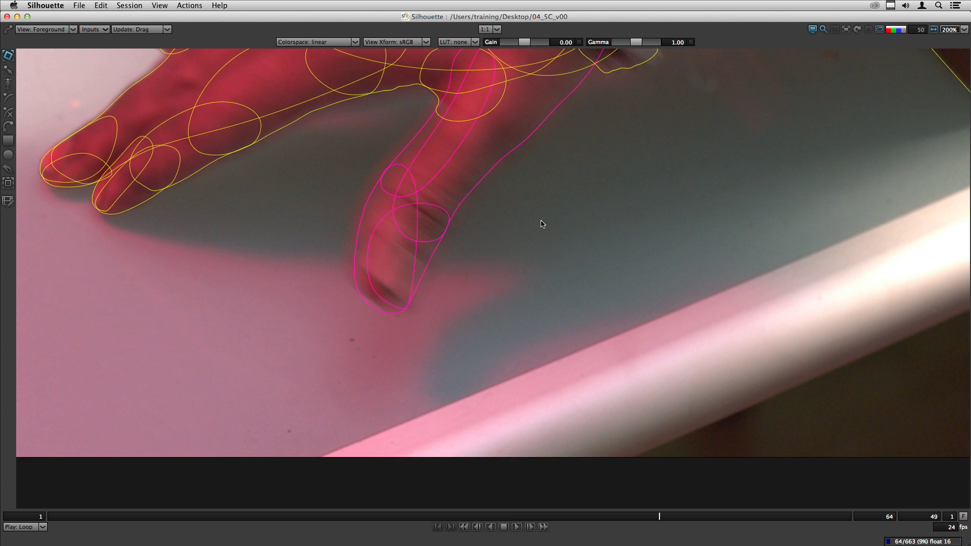
drag(541, 221, 496, 296)
drag(524, 251, 505, 277)
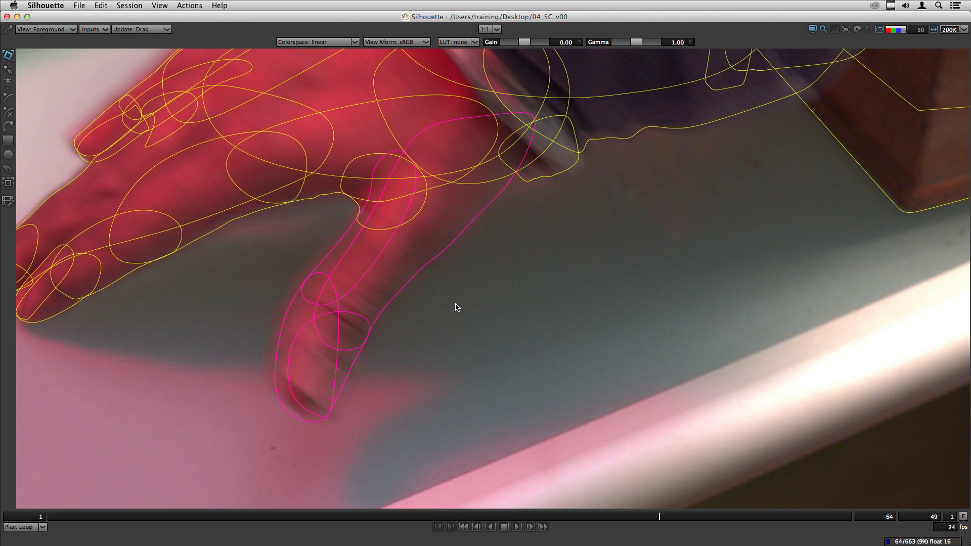
drag(255, 310, 332, 326)
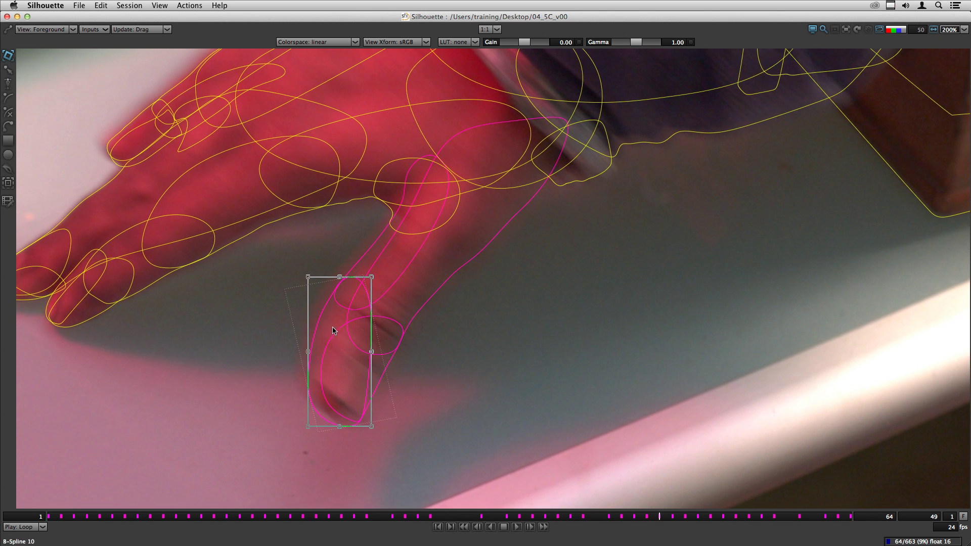
key(r)
click(319, 315)
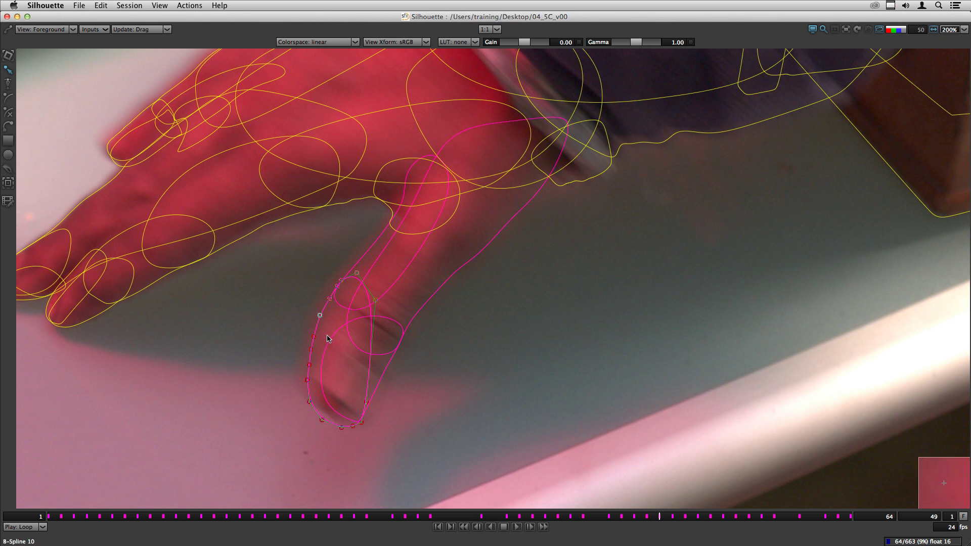
click(330, 298)
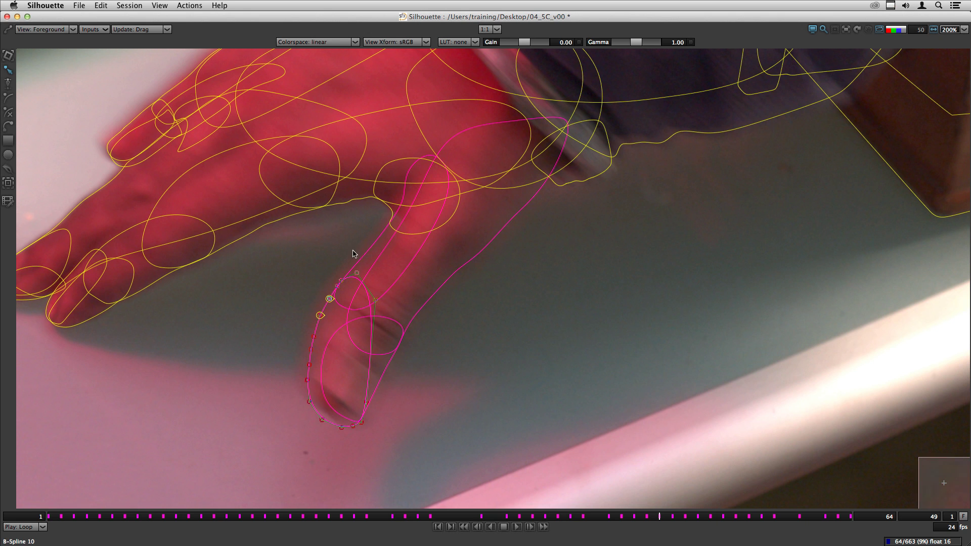
click(373, 246)
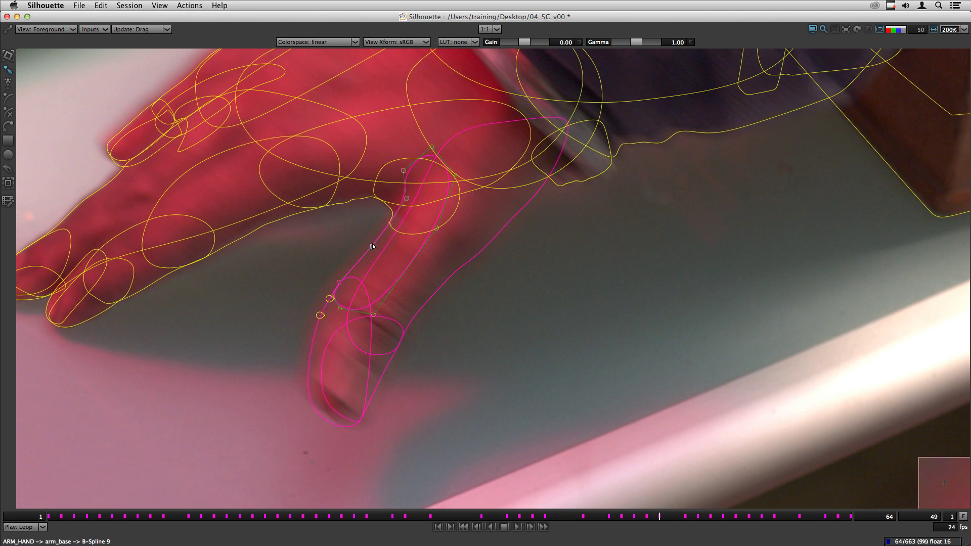
- Collect three points from the handbase splines along the index finger's lower edge and build a fused shape from the collection
click(362, 199)
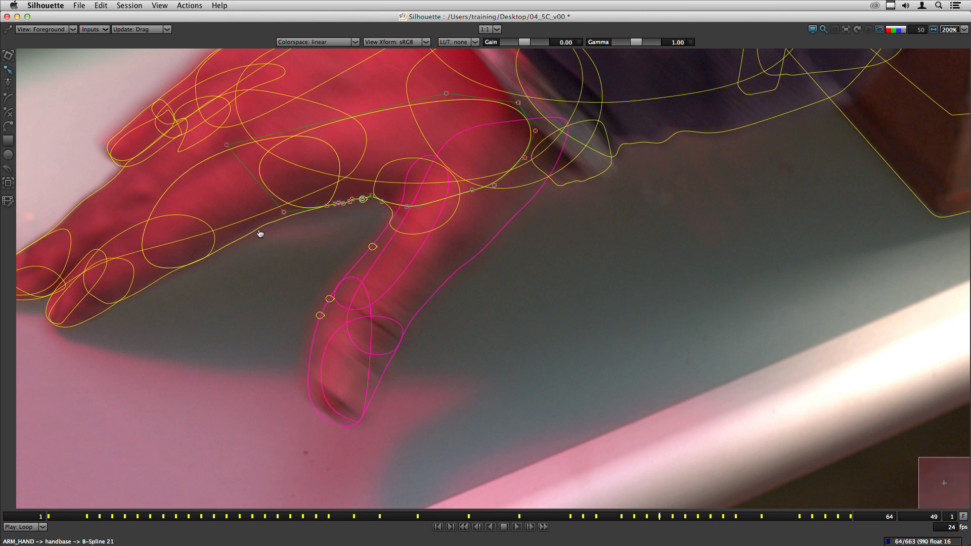
click(259, 232)
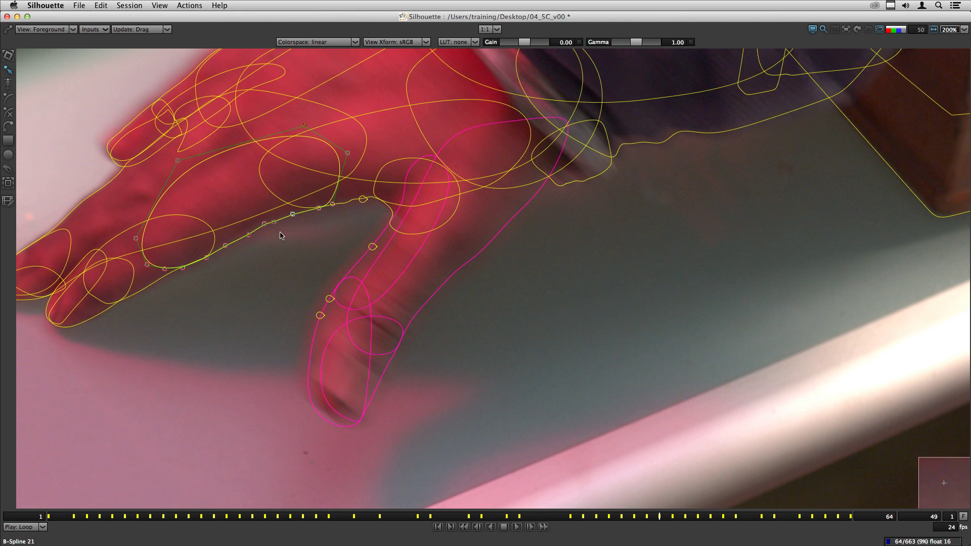
click(249, 234)
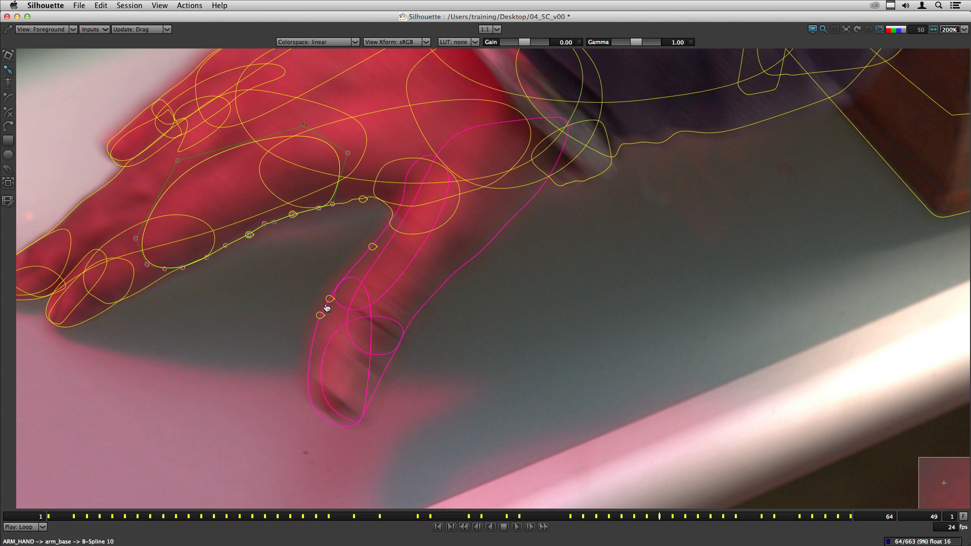
click(305, 300)
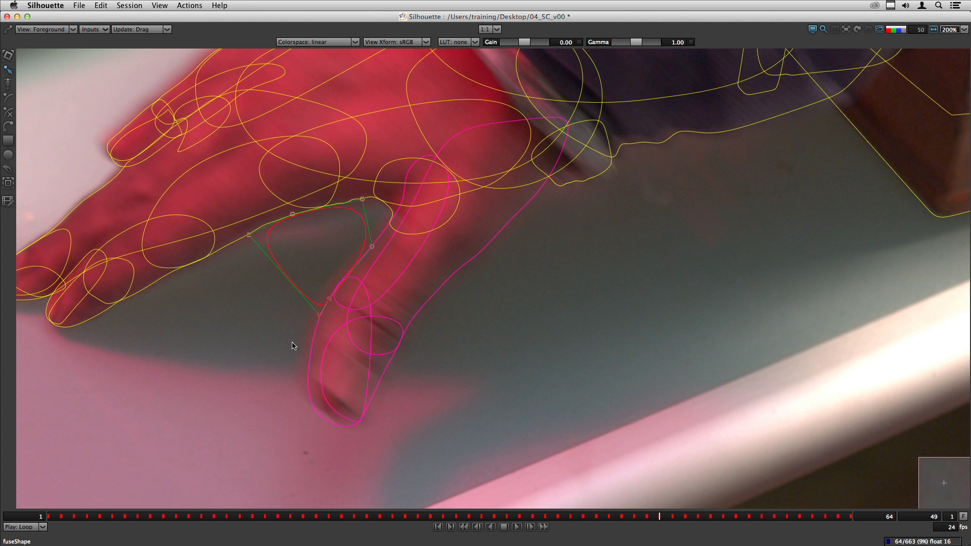
- Scrub through the timeline to review how the fused shape between thumb and index finger follows the hand
click(64, 515)
drag(64, 515, 329, 514)
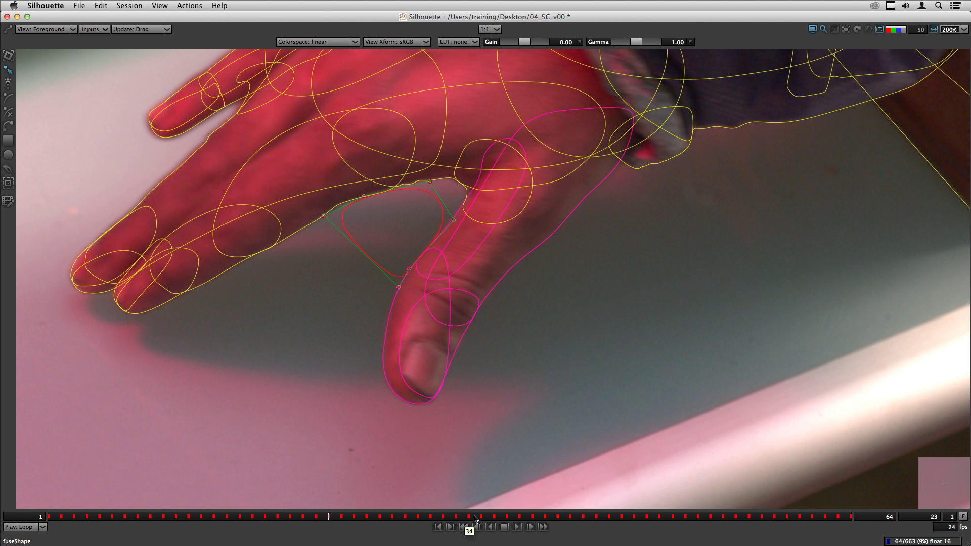
drag(493, 516, 558, 515)
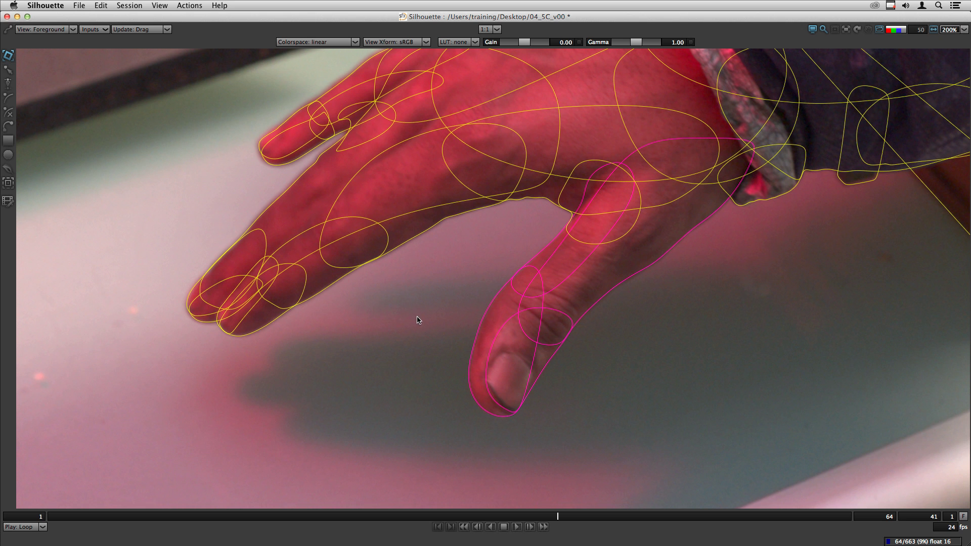
drag(459, 303, 360, 295)
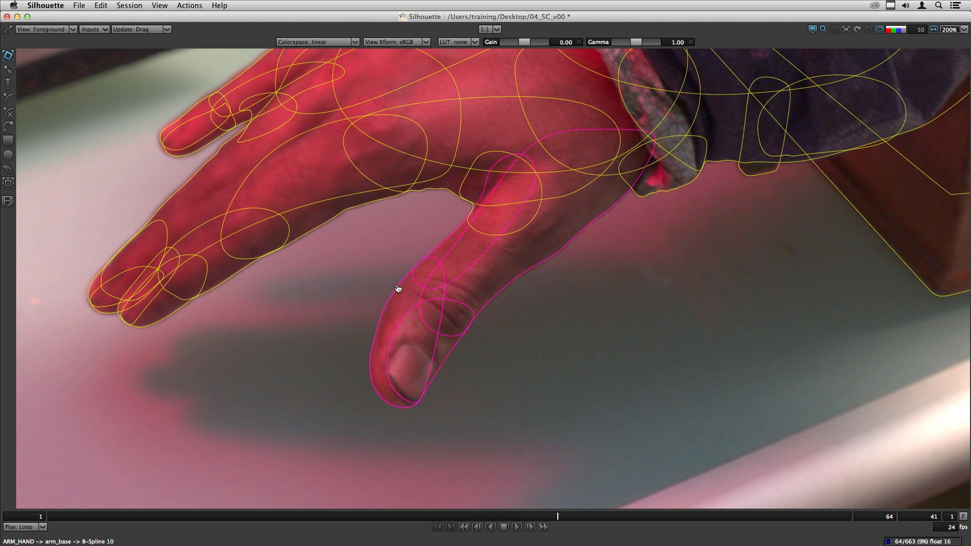
- Switch to Chrome and read through the ShapeFuse GitHub page, covering its files, compatibility, limitations and usage notes
key(super+Tab)
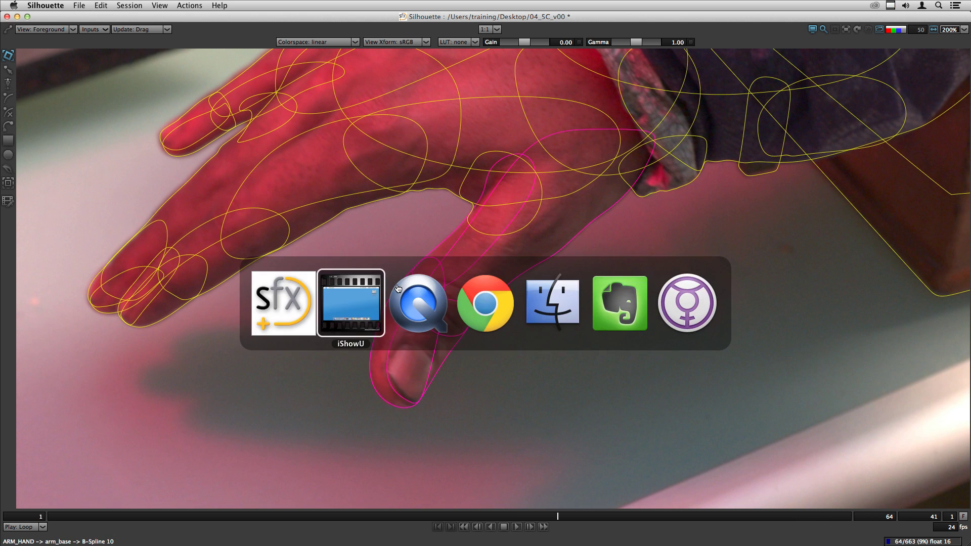
key(super+Tab)
key(super+Tab)
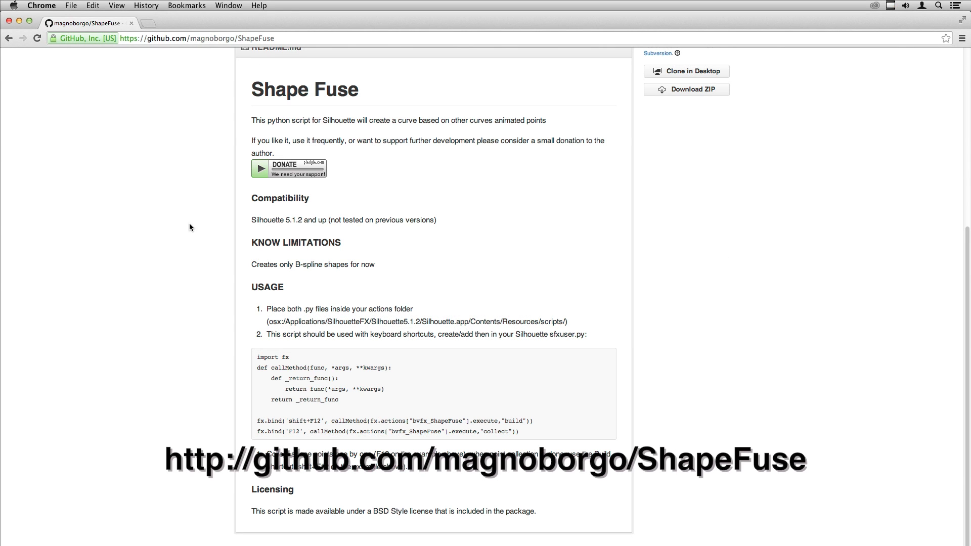
scroll(269, 150, up, 5)
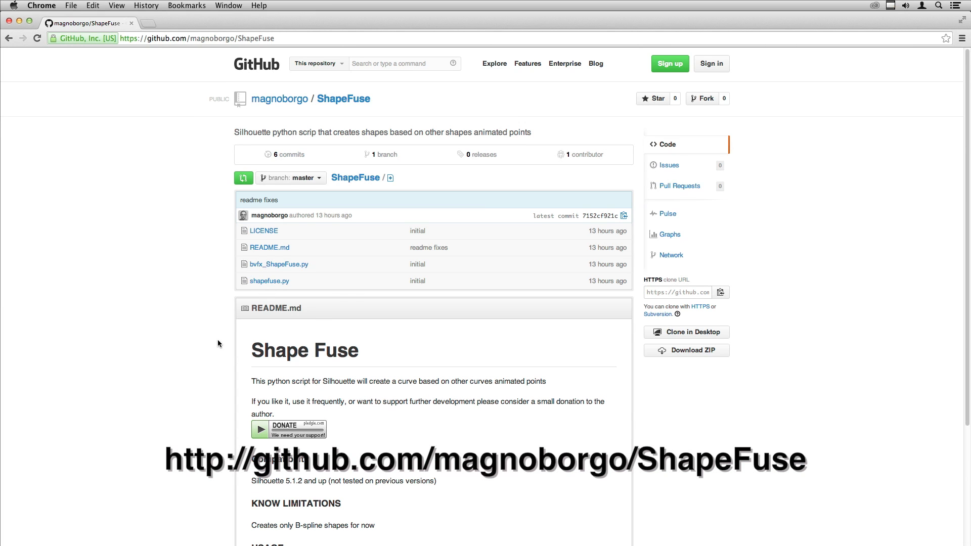
scroll(329, 357, down, 4)
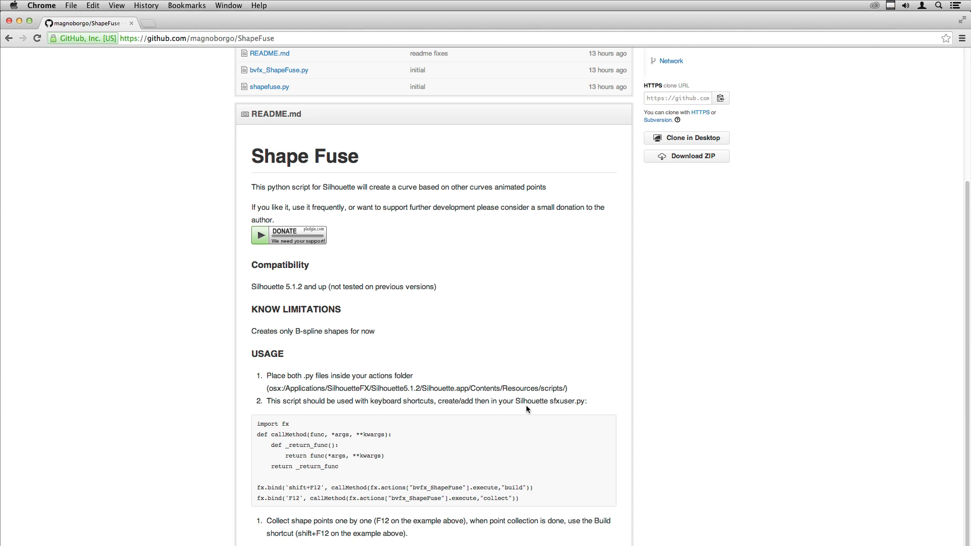
- Switch back to Silhouette and look at the installed script action categories
key(super+Tab)
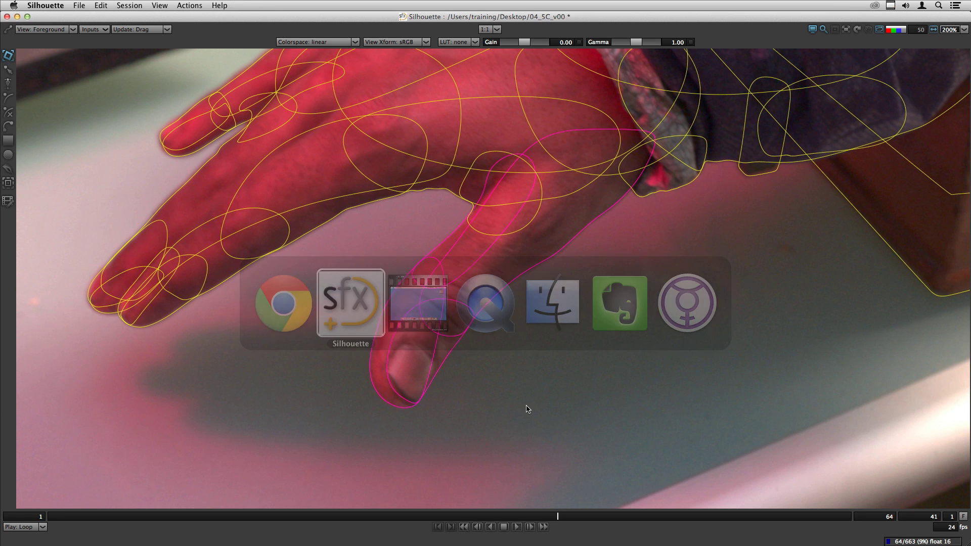
click(178, 9)
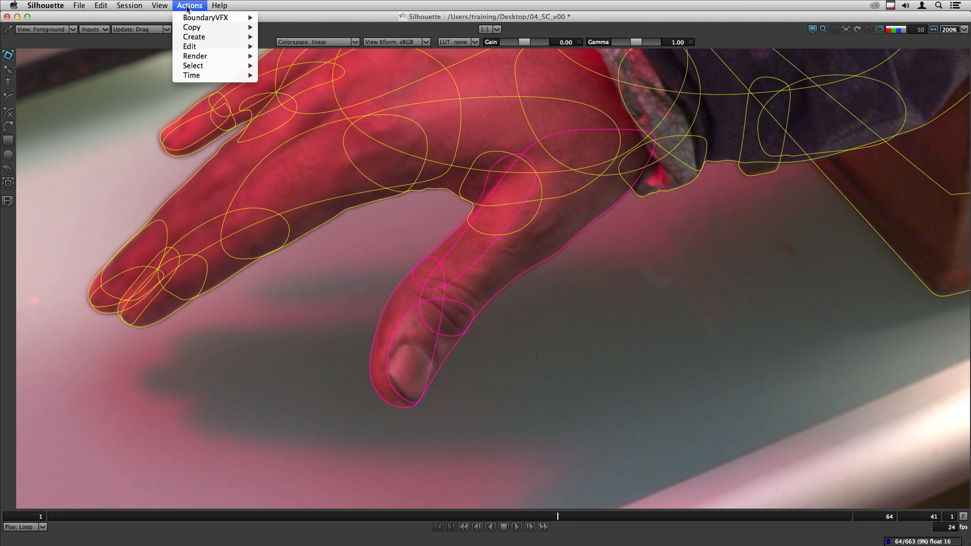
click(186, 6)
- Switch to Chrome and examine the README's sfxuser.py code sample, especially its ShapeFuse "collect" and "build" bindings
key(super+Tab)
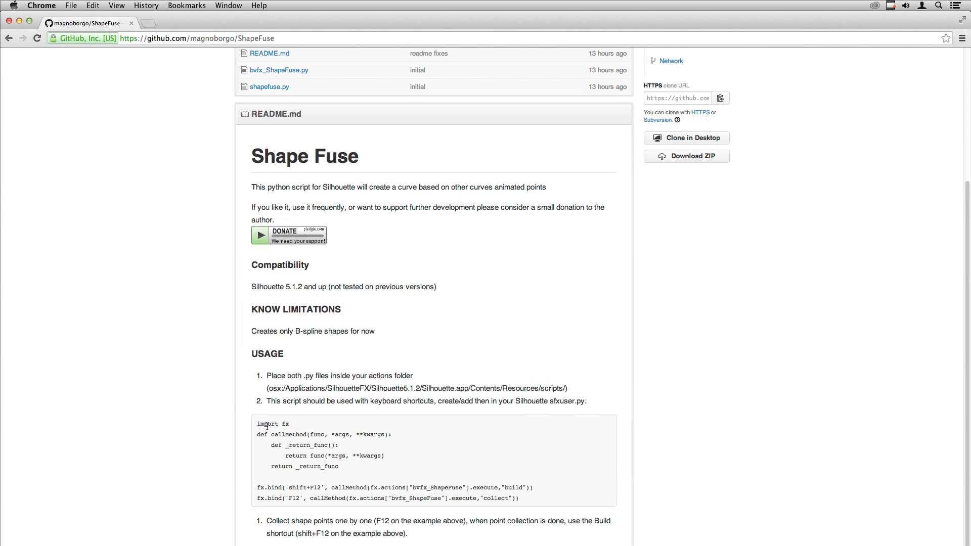
drag(256, 424, 543, 501)
click(539, 501)
drag(482, 501, 511, 499)
click(466, 487)
drag(503, 487, 522, 488)
click(292, 482)
mouse_move(289, 488)
mouse_down()
mouse_move(322, 489)
mouse_move(293, 498)
mouse_up()
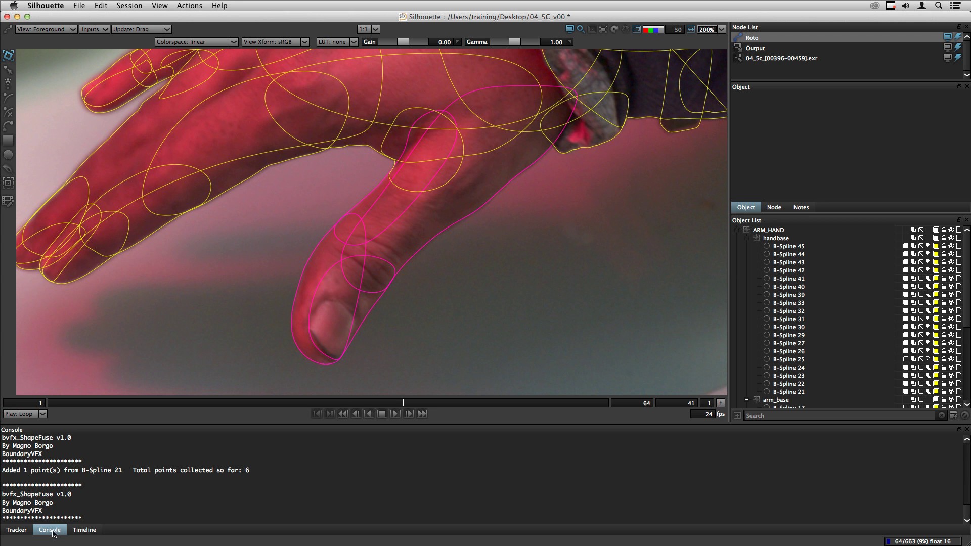
- Collect three points one by one from B-Spline 12 along the thumb's outer edge
drag(502, 271, 465, 218)
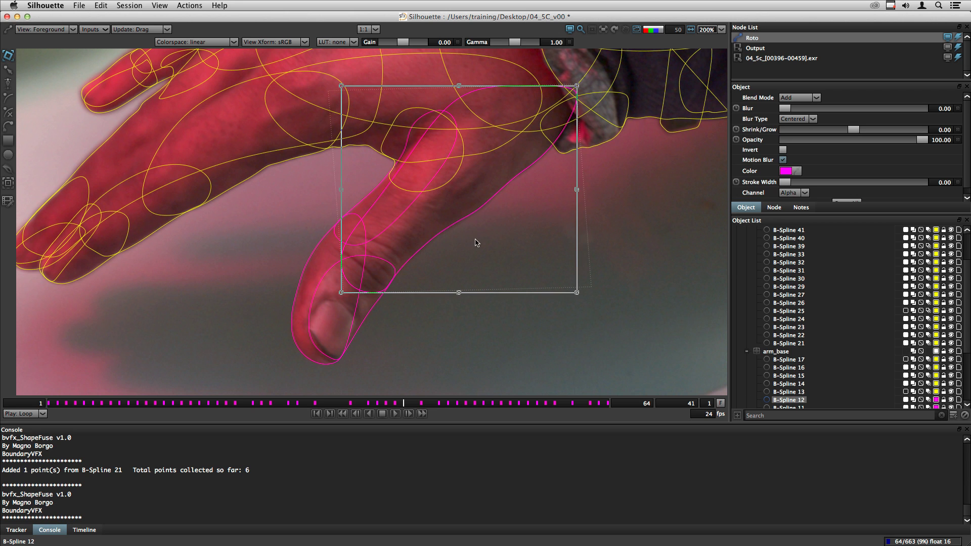
key(r)
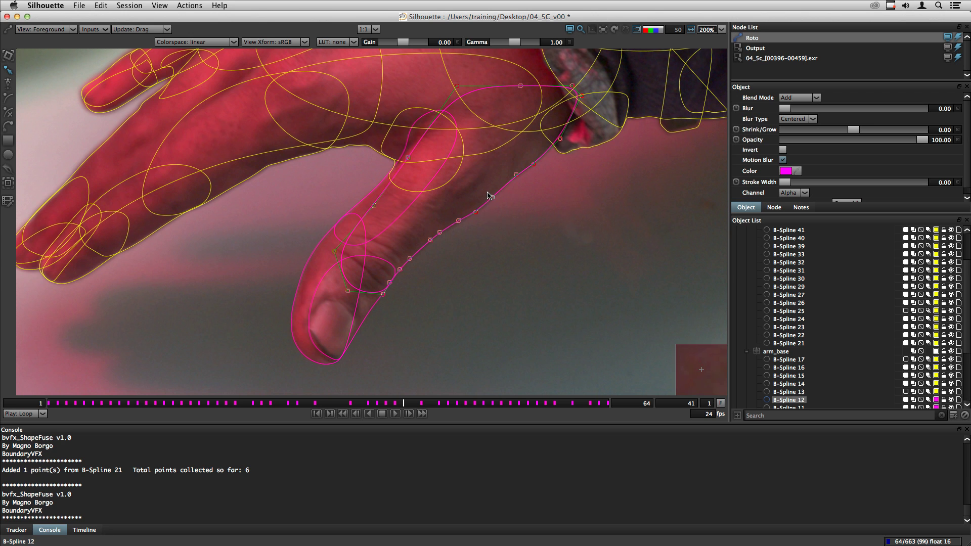
key(f)
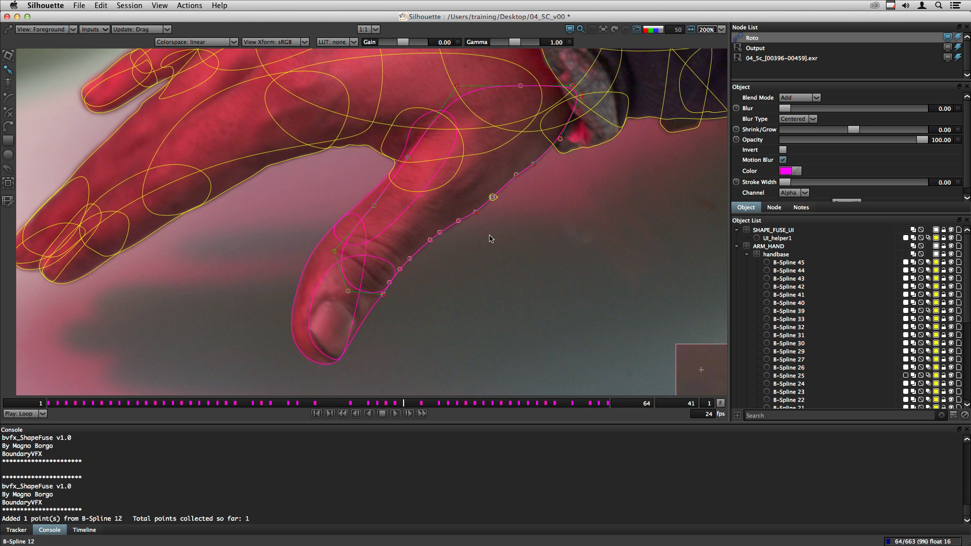
drag(487, 236, 472, 207)
key(f)
click(458, 221)
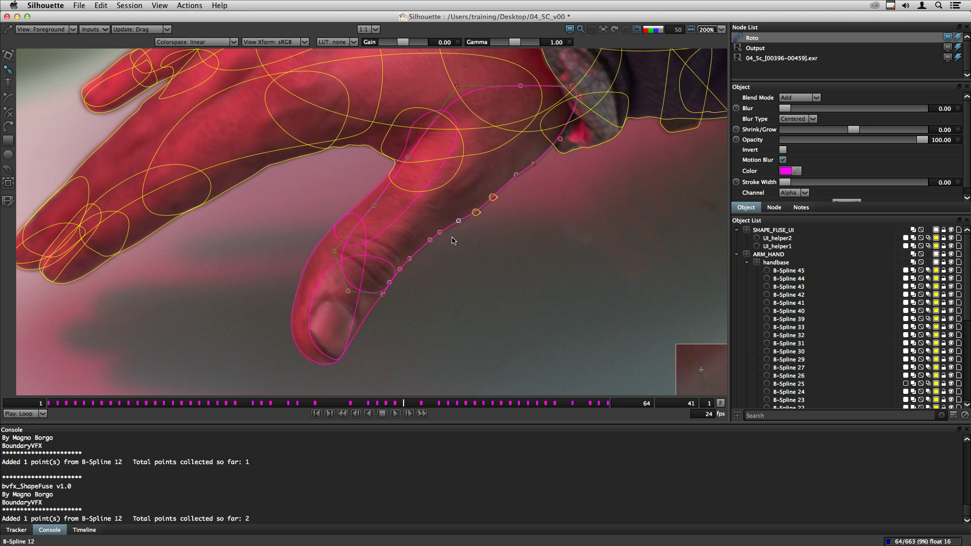
key(f)
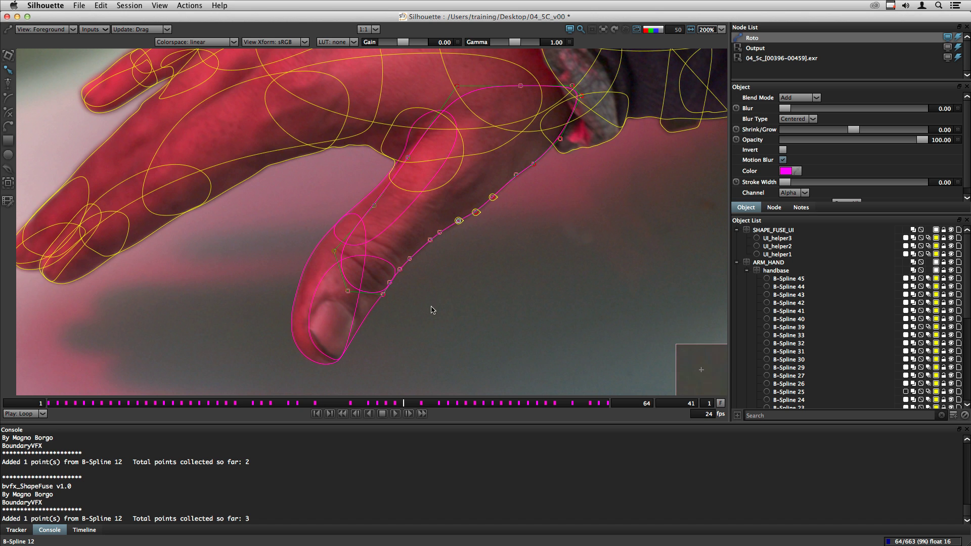
- Collect B-Spline 12's six remaining lower outer-edge points and two inner-edge points, and build the fused shape
drag(473, 337, 368, 228)
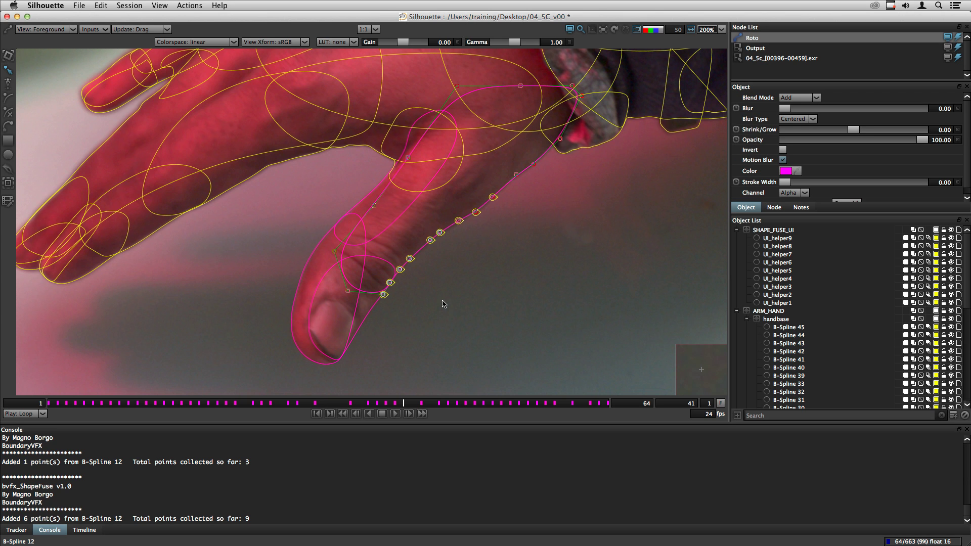
drag(349, 180, 391, 218)
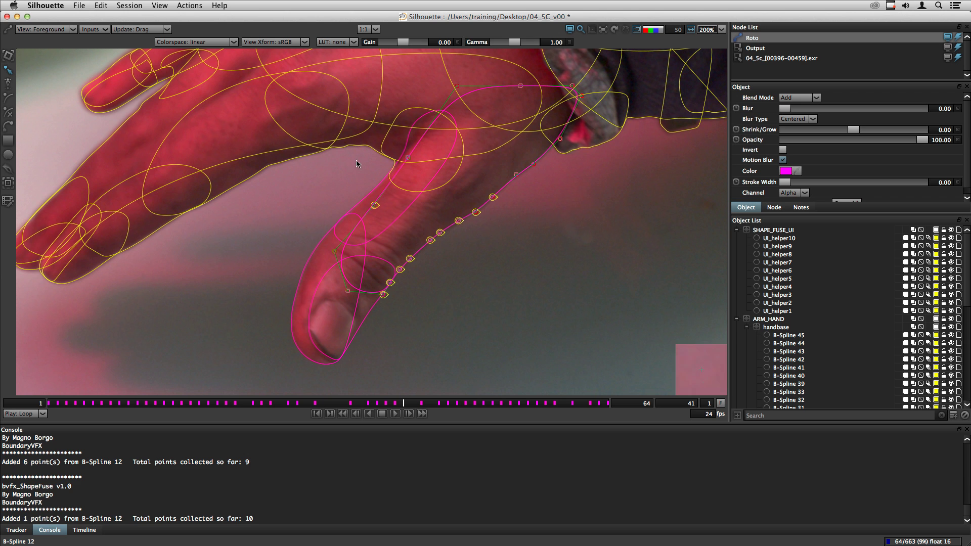
drag(356, 163, 420, 155)
key(alt+f)
key(alt+f)
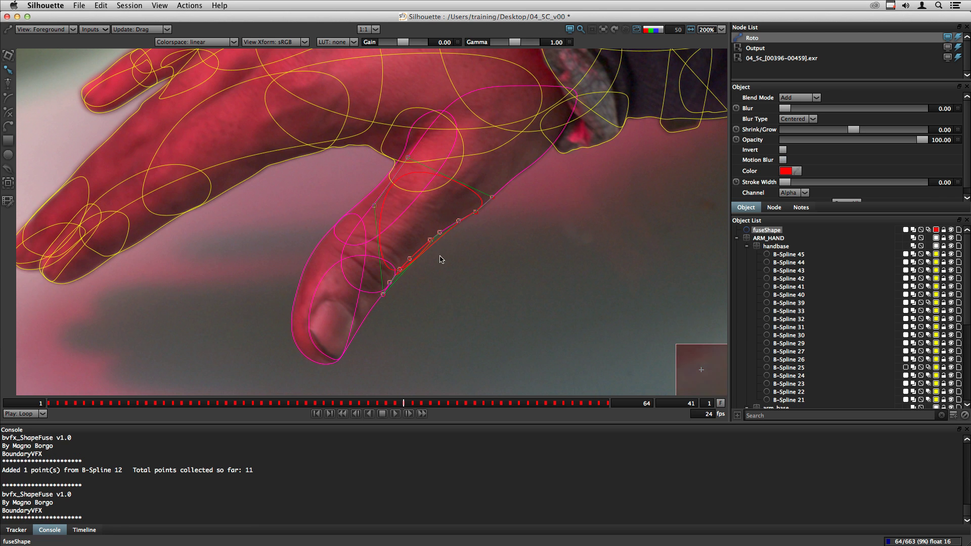
- Inspect the fused shape's points along the thumb's outer edge up close and delete the shape
scroll(420, 263, up, 2)
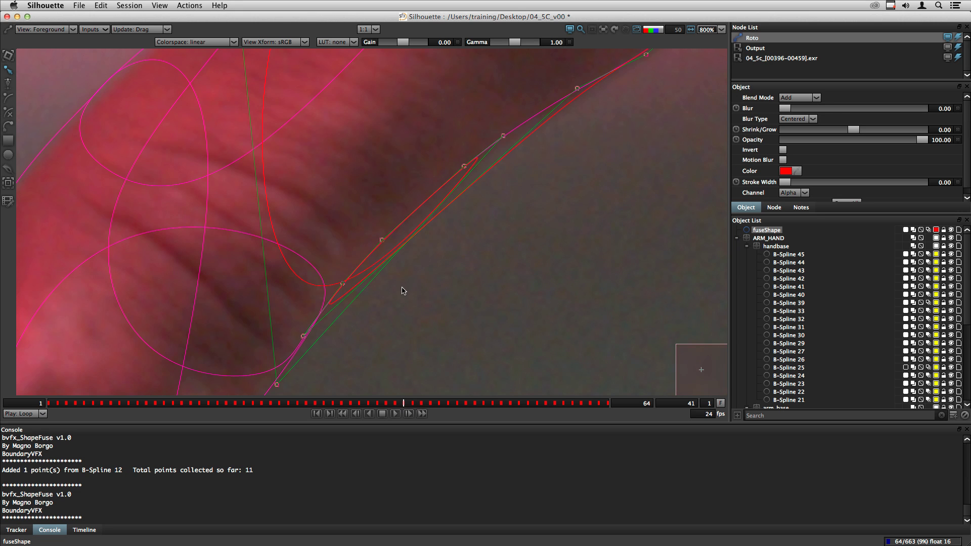
click(400, 270)
scroll(430, 257, down, 2)
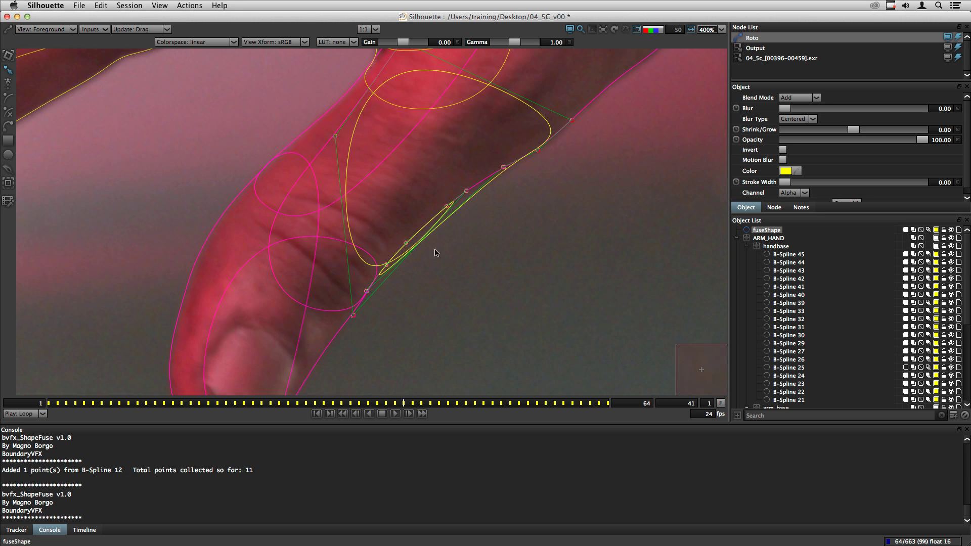
key(Delete)
- Select B-Spline 12 and collect two separate points along the thumb's outer edge for a new fused shape
drag(487, 247, 457, 226)
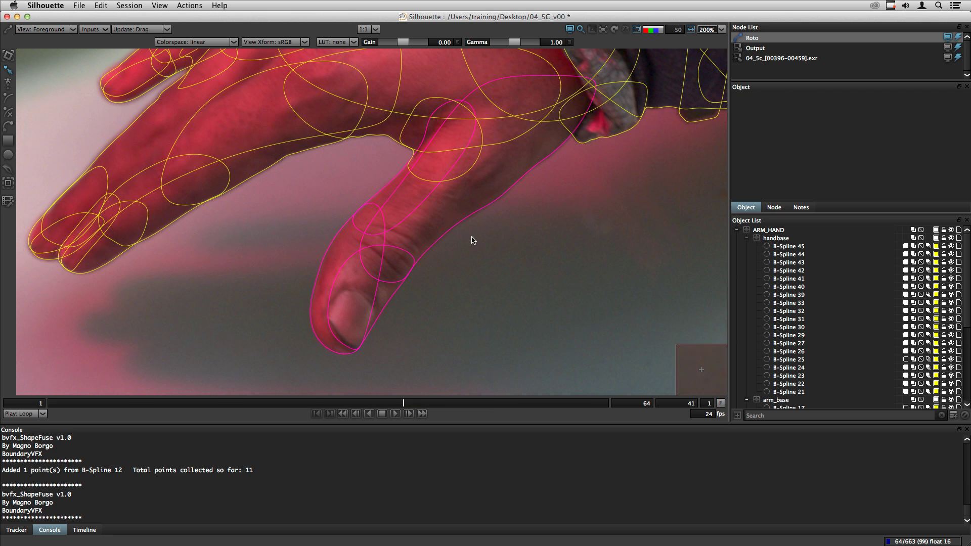
click(456, 230)
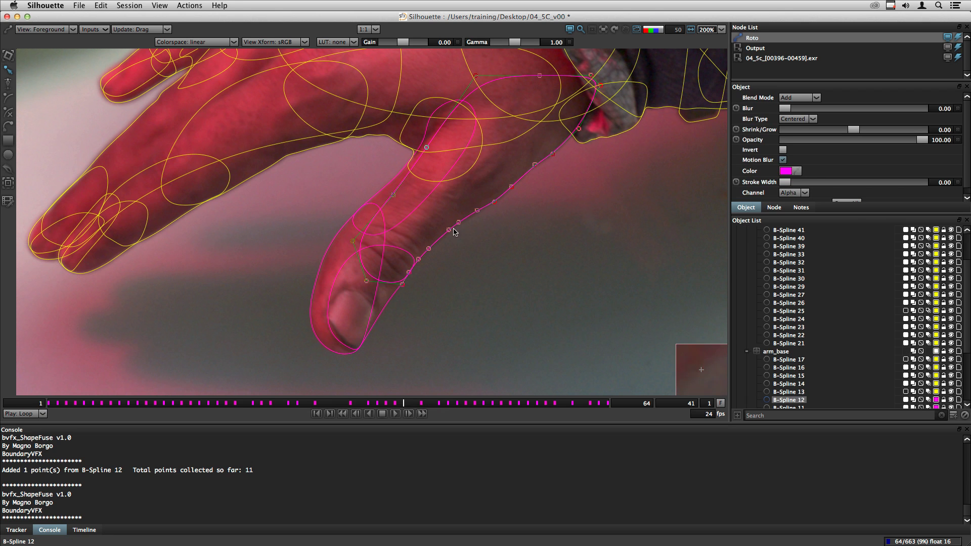
click(477, 210)
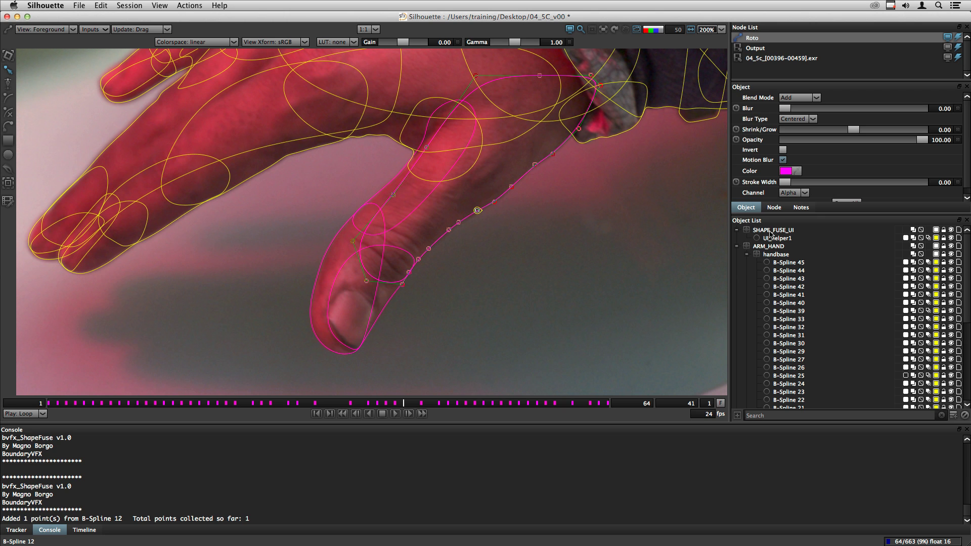
click(459, 223)
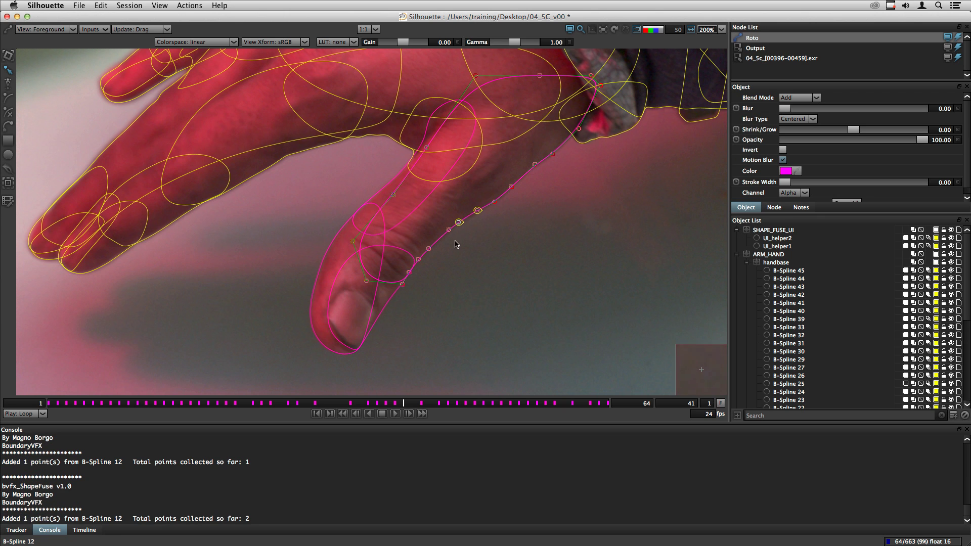
- Collect the next three points one by one from B-Spline 12 down the thumb's outer edge
click(447, 231)
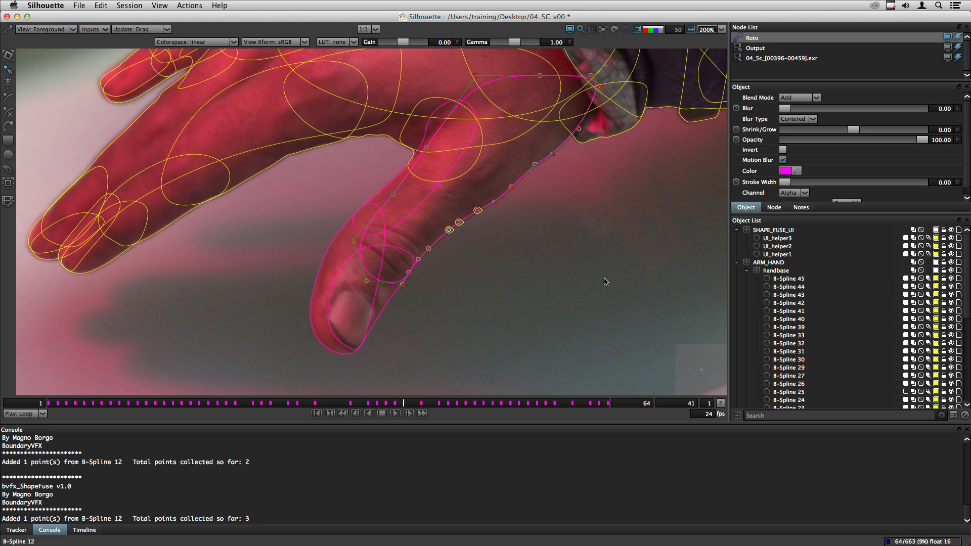
click(429, 249)
click(419, 259)
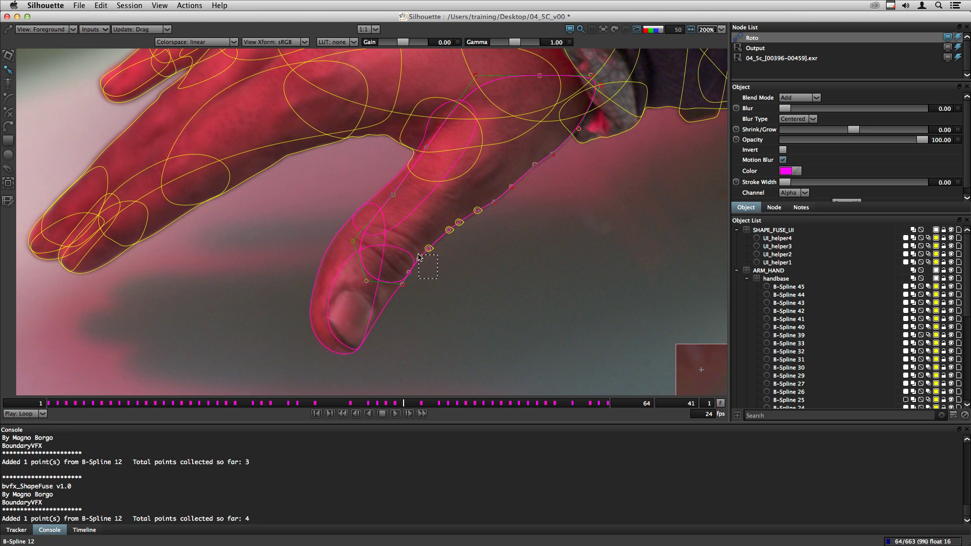
- Collapse the SHAPE_FUSE_UI and ARM_HAND groups in the object list and select SHAPE_FUSE_UI
click(771, 230)
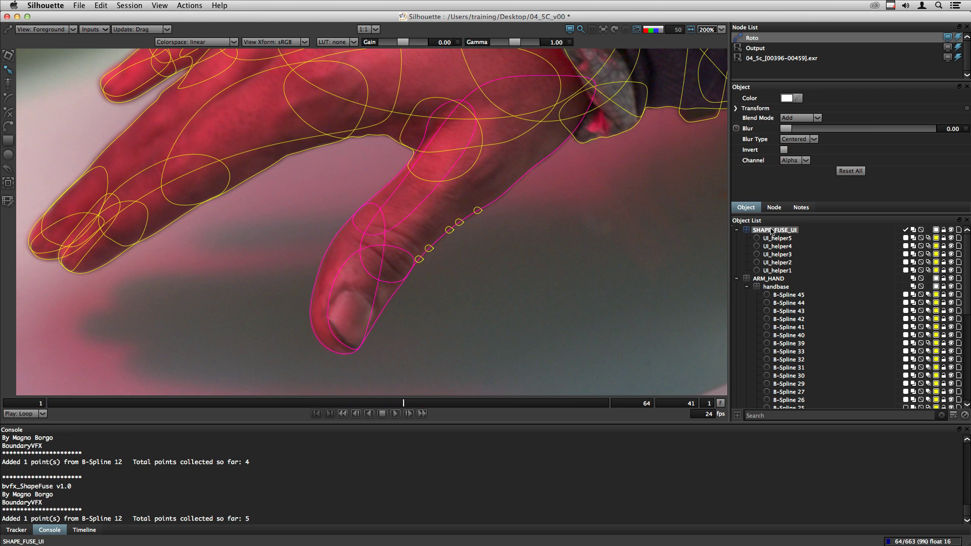
click(736, 230)
click(741, 279)
click(735, 239)
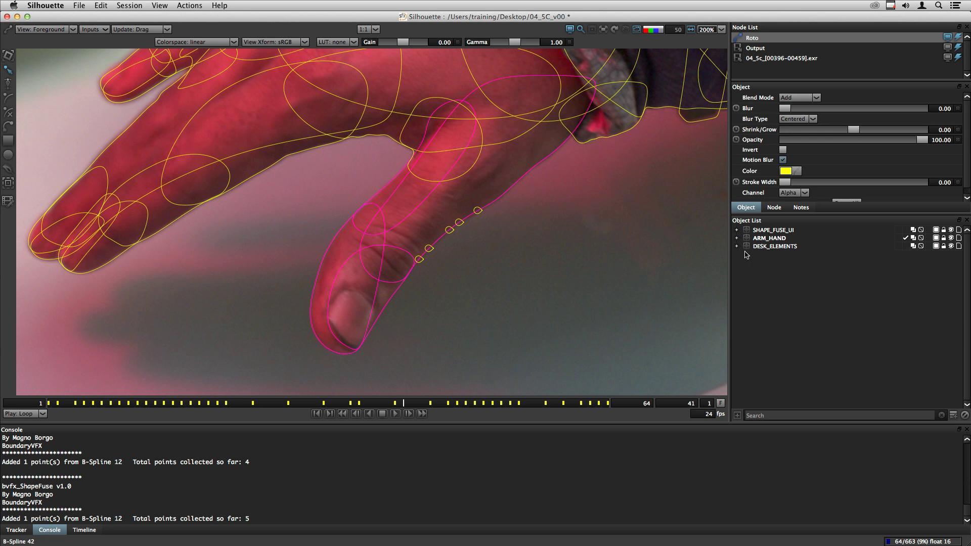
click(773, 231)
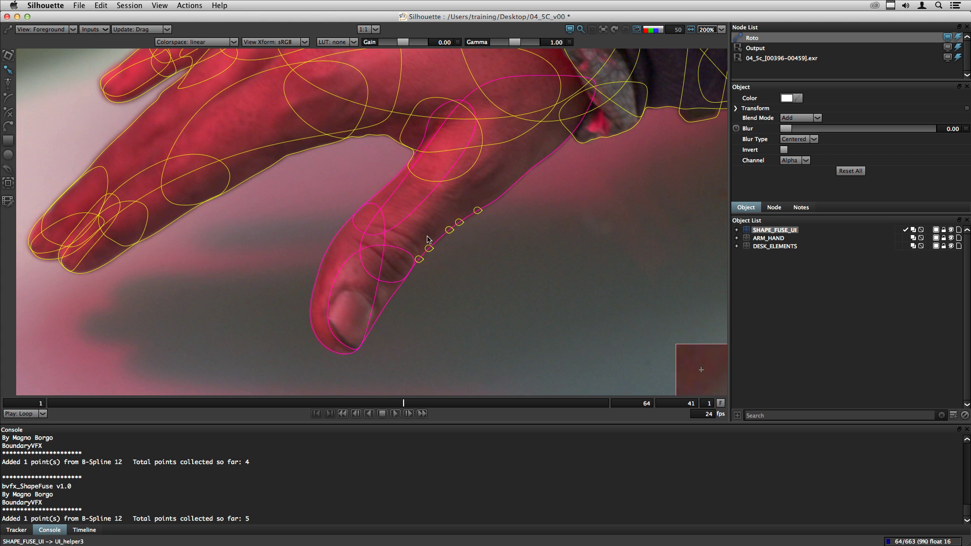
- Select B-Spline 11 and collect three of its points one by one along the thumb's outer edge beside the nail
click(393, 297)
click(401, 285)
click(392, 296)
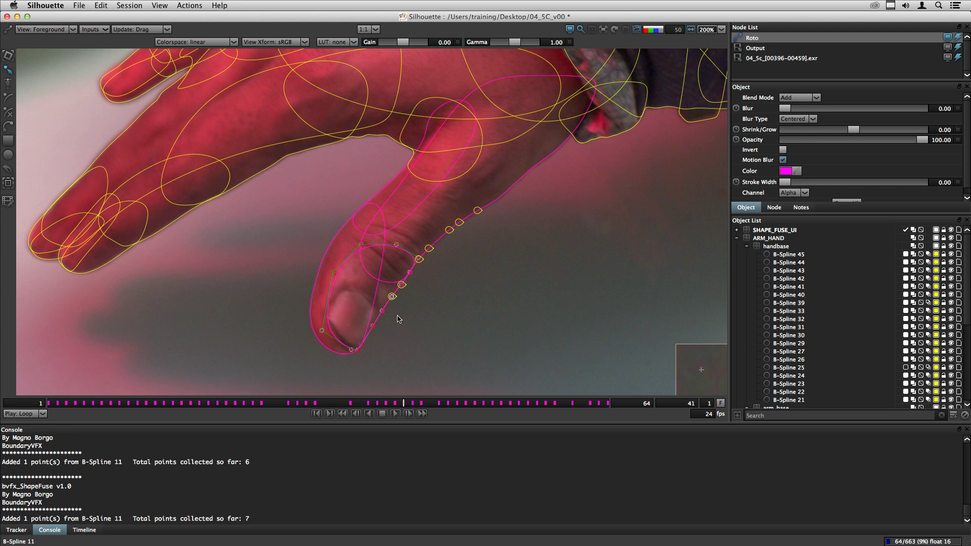
click(382, 310)
- Add points on the thumb's opposite edge, including two from B-Spline 10, and build the fused shape, checking it at frame 44
click(342, 226)
drag(339, 216, 370, 219)
key(f)
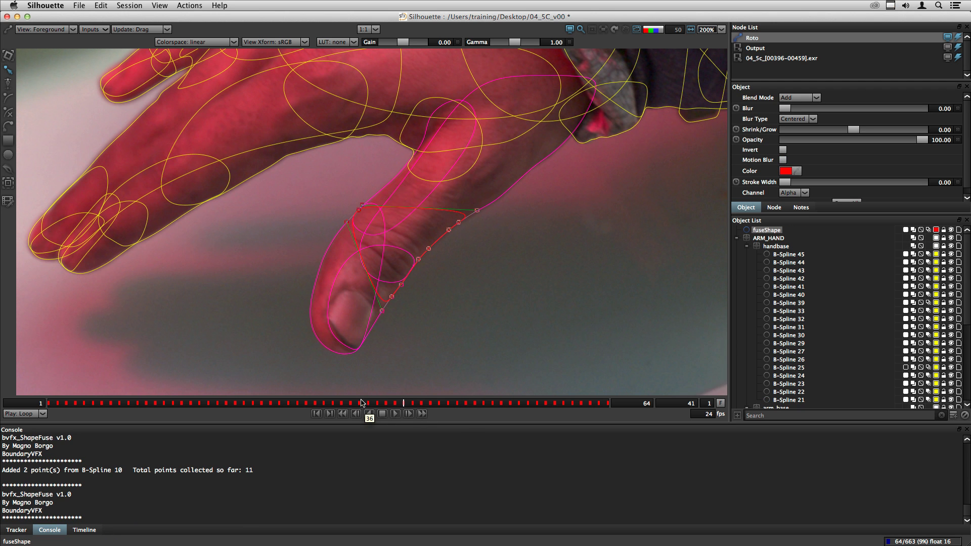
drag(403, 402, 433, 407)
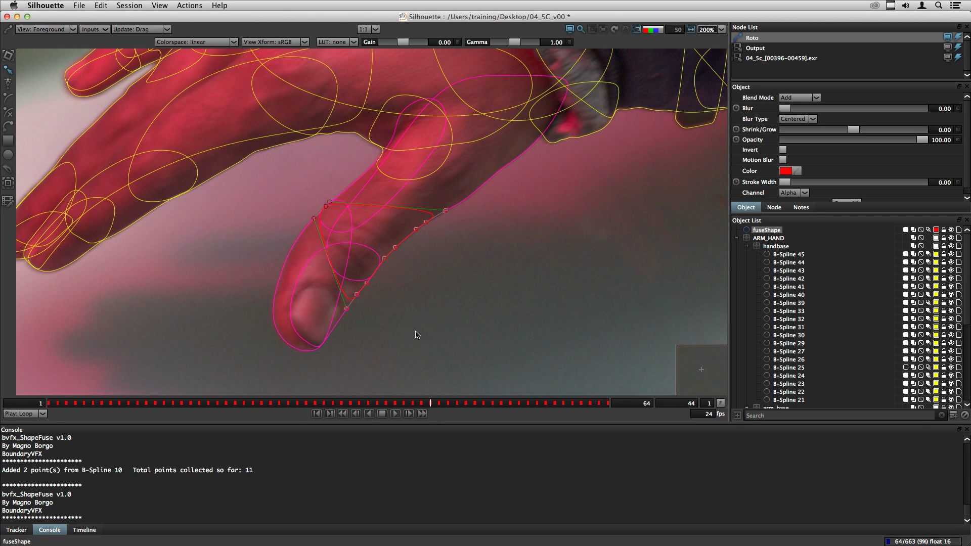